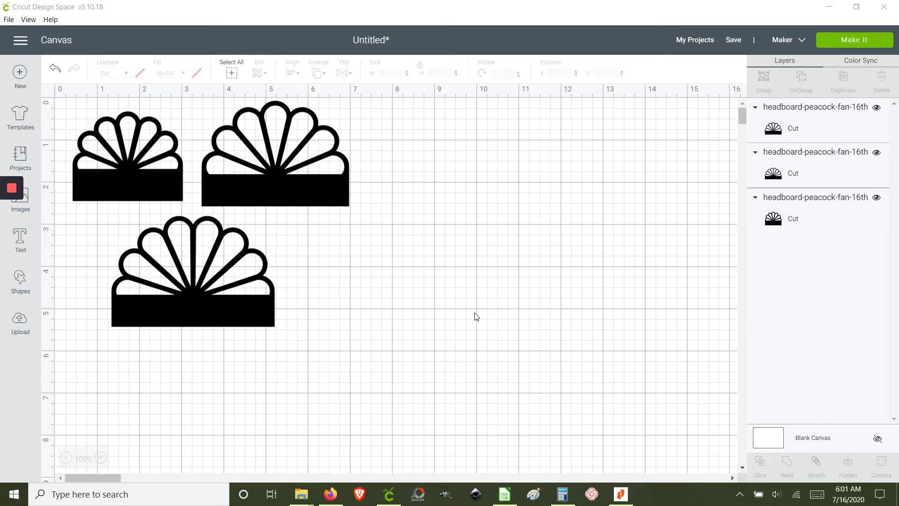
Step: Move the smallest and largest headboards aside to the canvas's right, and shift the 3.5-inch-wide headboard slightly down from the canvas edge
drag(162, 182, 598, 304)
drag(229, 323, 604, 403)
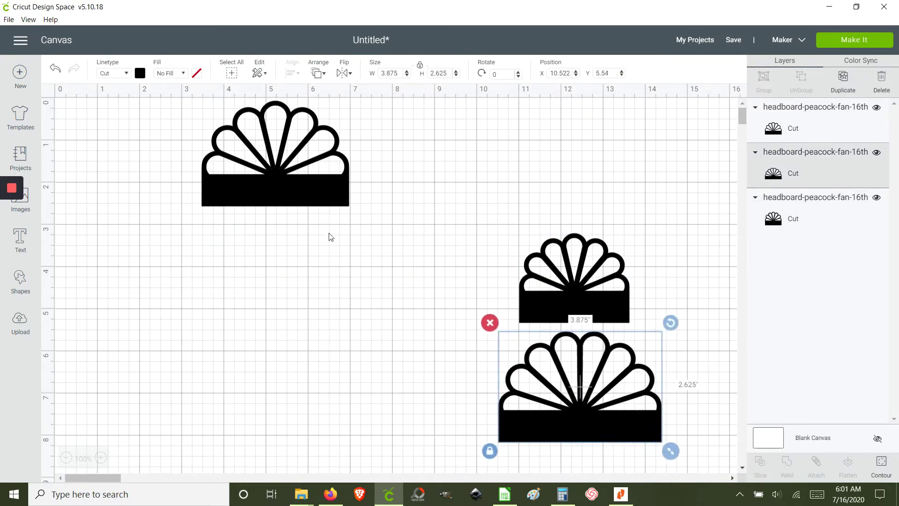
click(279, 184)
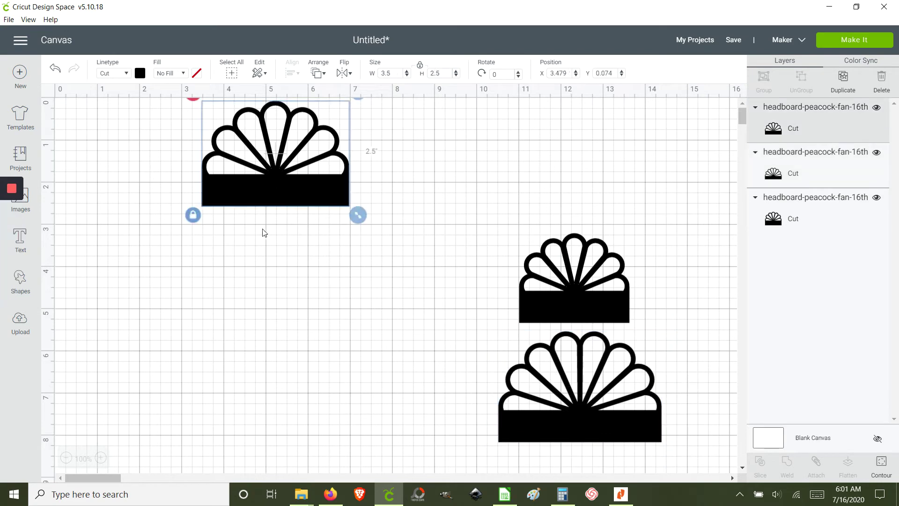
drag(264, 202, 253, 216)
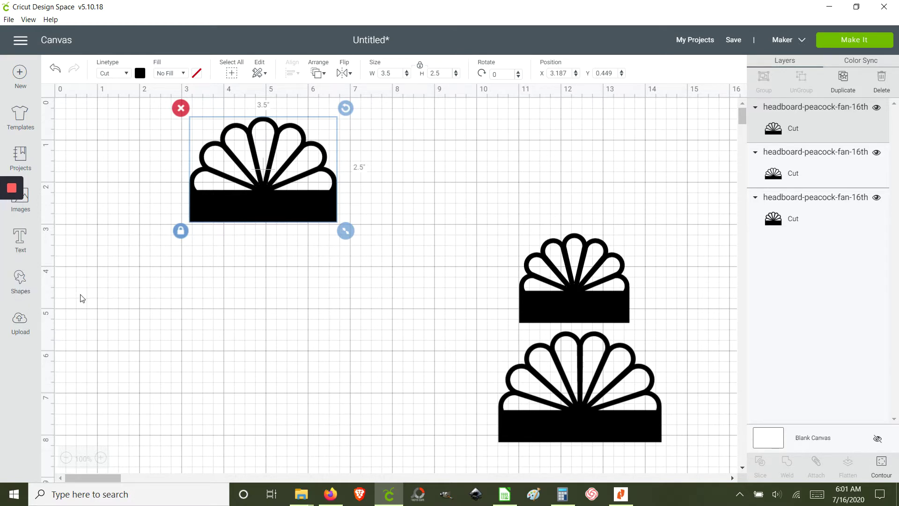
Step: Add a square below the 3.5-inch-wide headboard, unlock its proportions, and resize it to 3.5 inches wide by 0.5 inch high
click(30, 285)
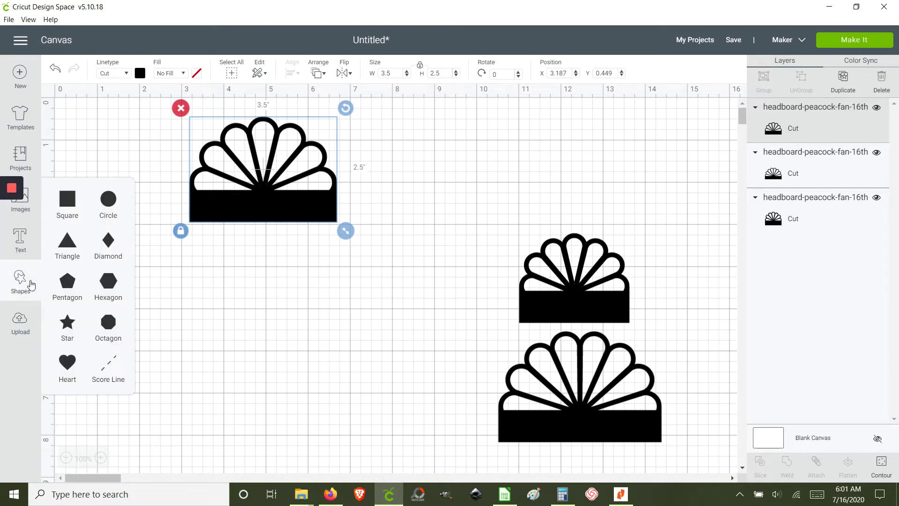
click(73, 208)
drag(208, 257, 235, 356)
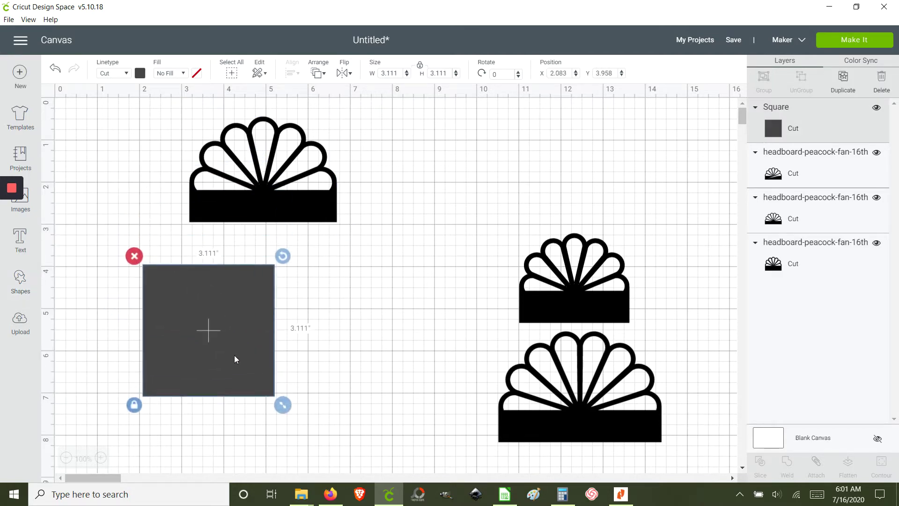
click(420, 65)
click(395, 74)
double_click(395, 73)
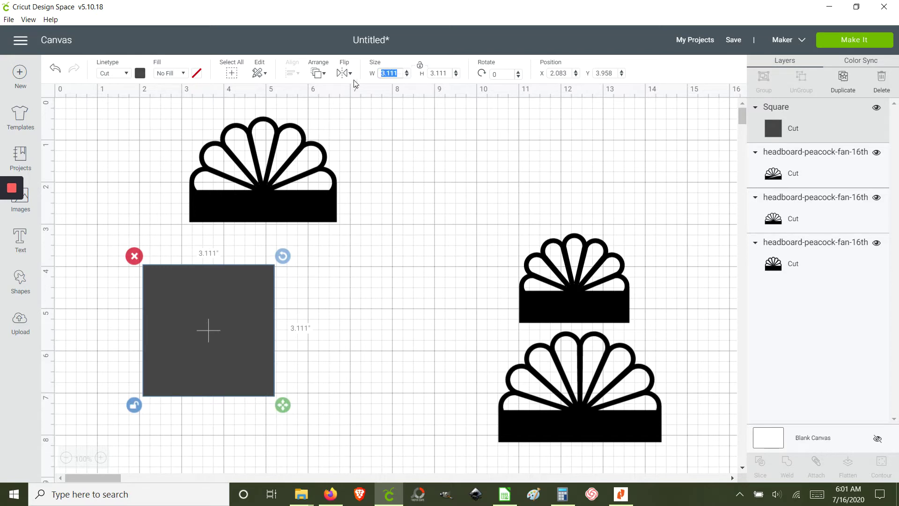
mouse_move(2, 172)
text(3.5)
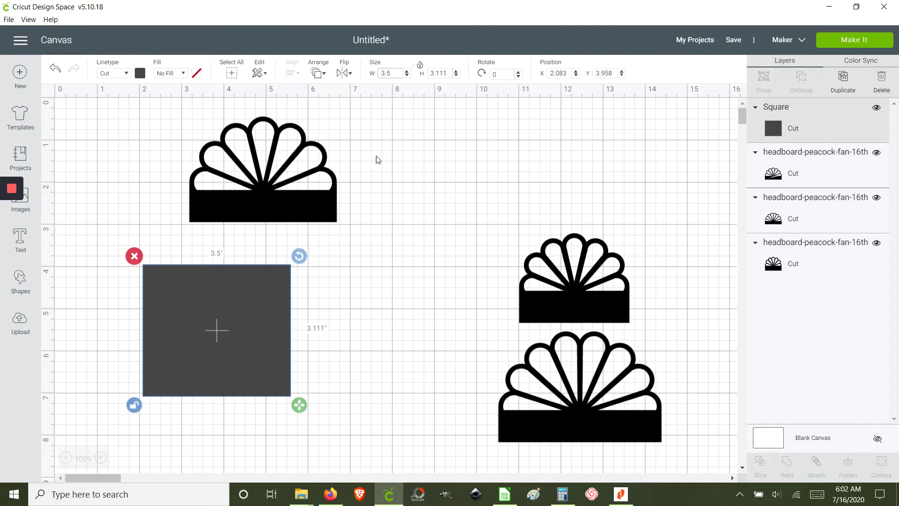
key(Tab)
text(.5)
key(Return)
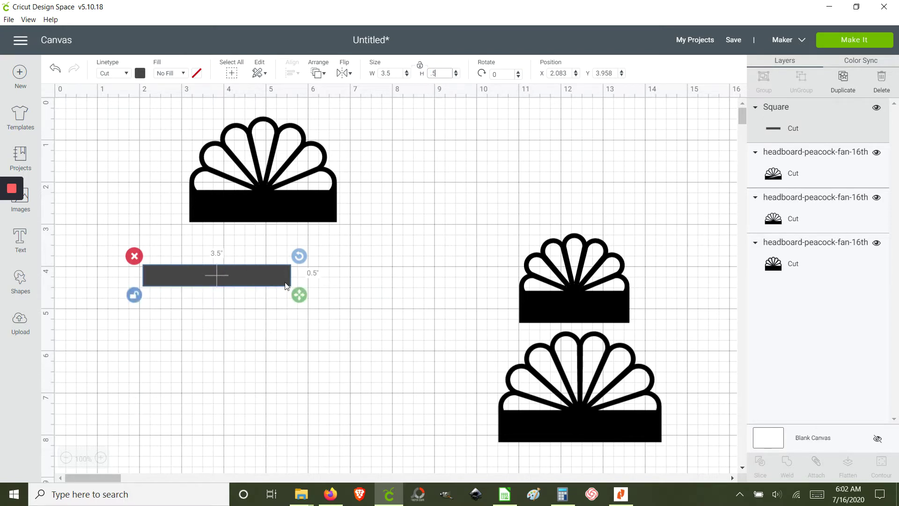
Step: Bring the 3.5-inch-wide headboard and the bar together near the canvas's left edge, and rotate the headboard 180 degrees
drag(284, 223, 180, 223)
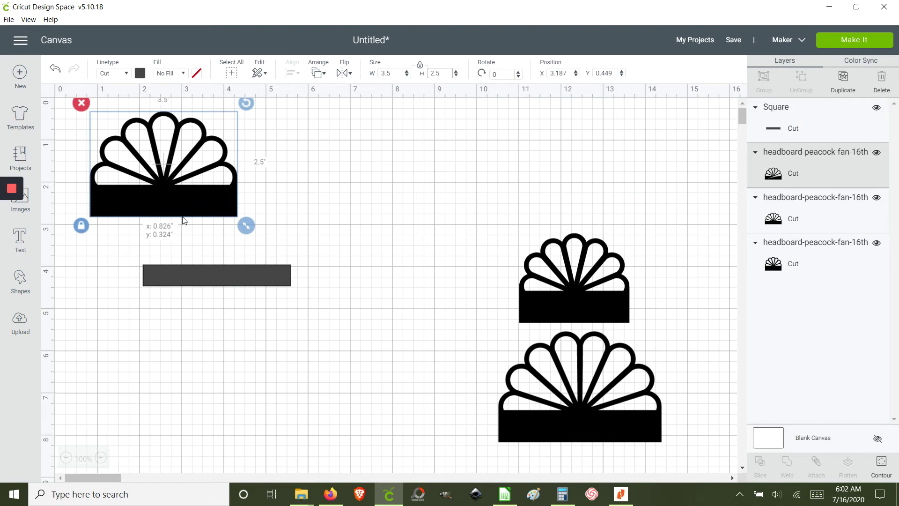
drag(242, 281, 191, 243)
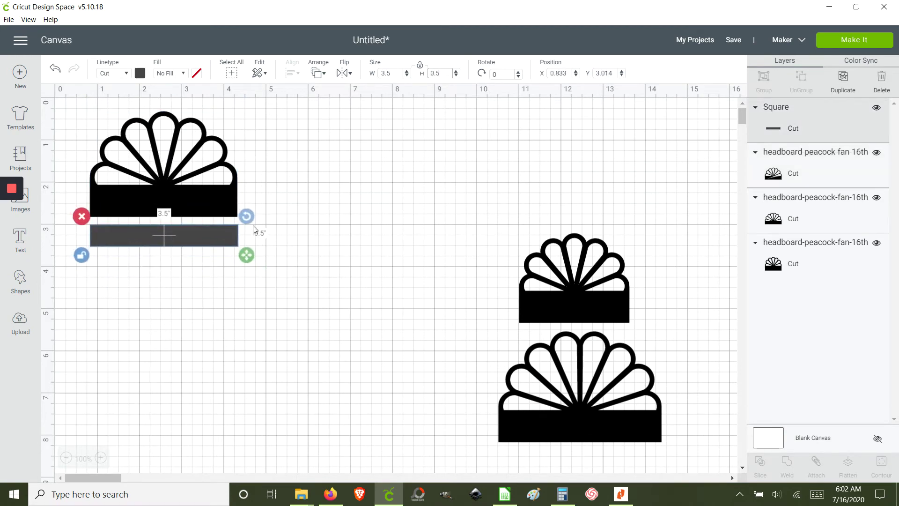
click(215, 197)
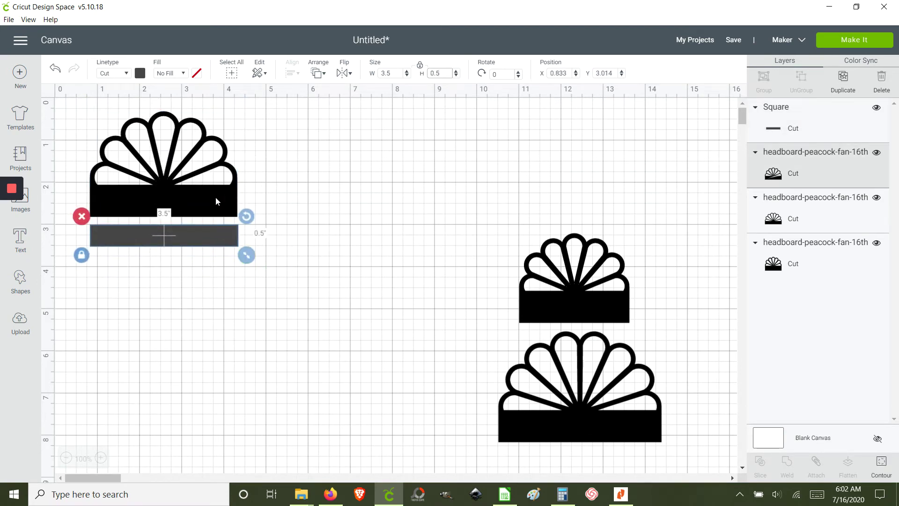
click(501, 74)
text(18)
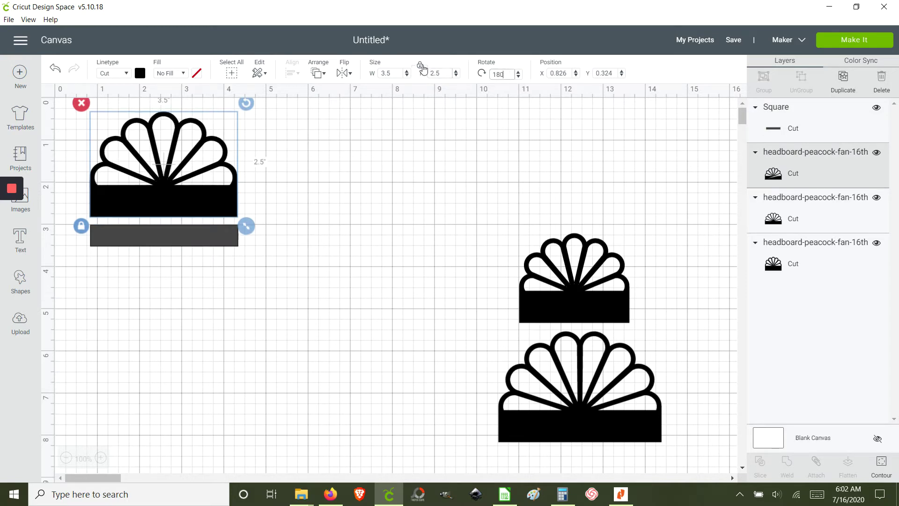
text(0)
key(Return)
drag(192, 148, 182, 176)
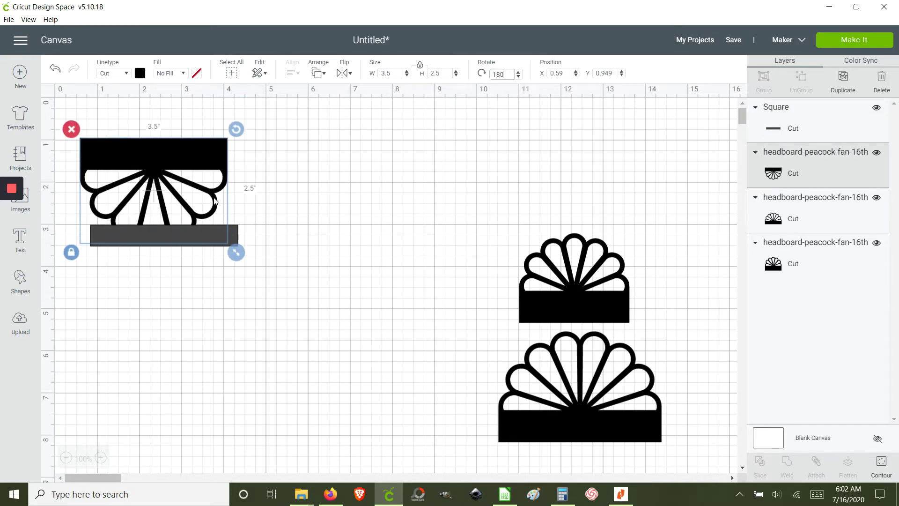
Step: Place the bar at the canvas origin and the upside-down headboard flush beneath it at X 0, Y 0.5
drag(231, 231, 198, 100)
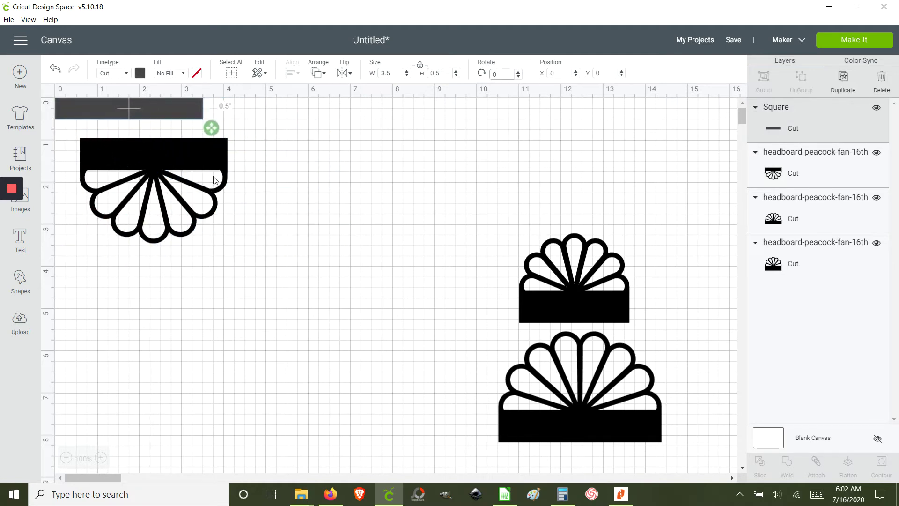
drag(215, 162, 190, 144)
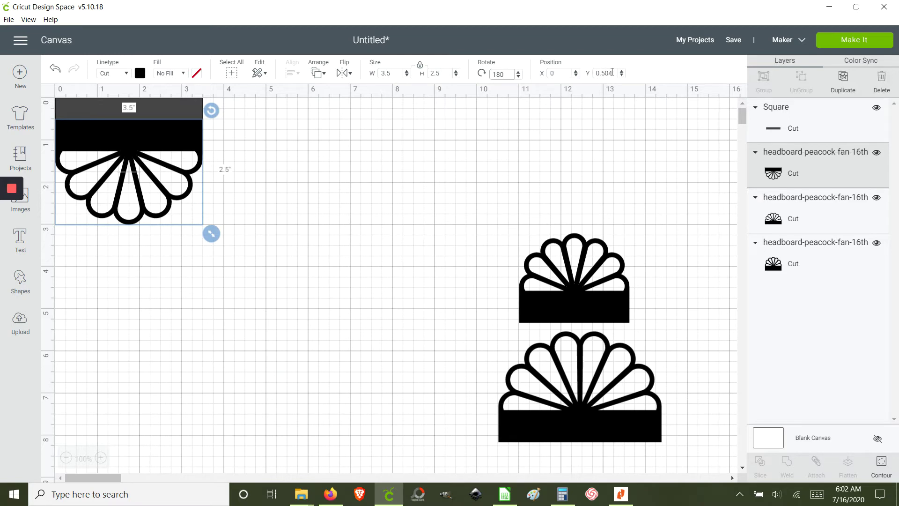
click(594, 73)
text(.5)
click(407, 154)
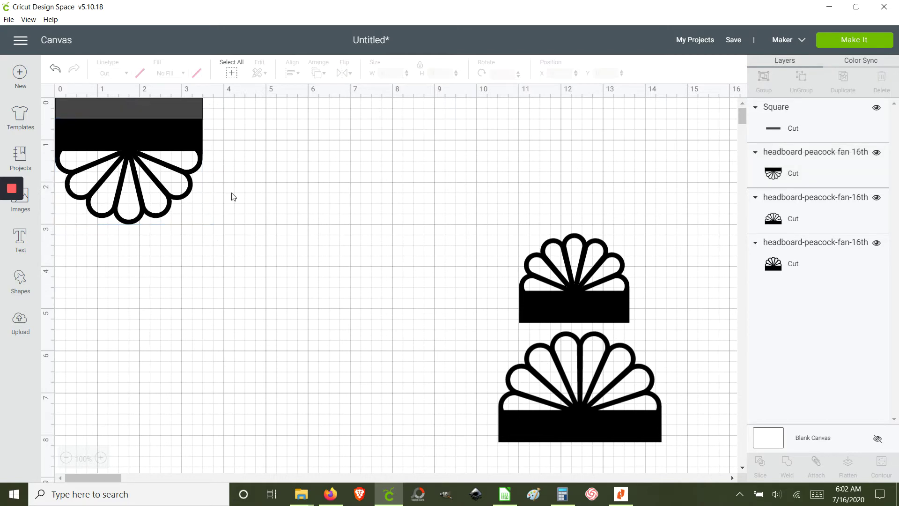
Step: Weld the bar and the upside-down headboard into a single shape
click(176, 116)
click(180, 127)
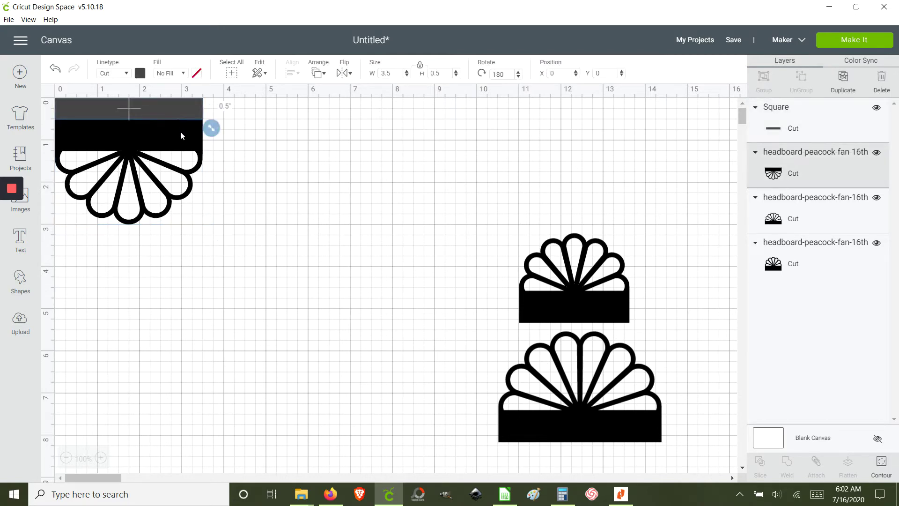
shift+click(177, 115)
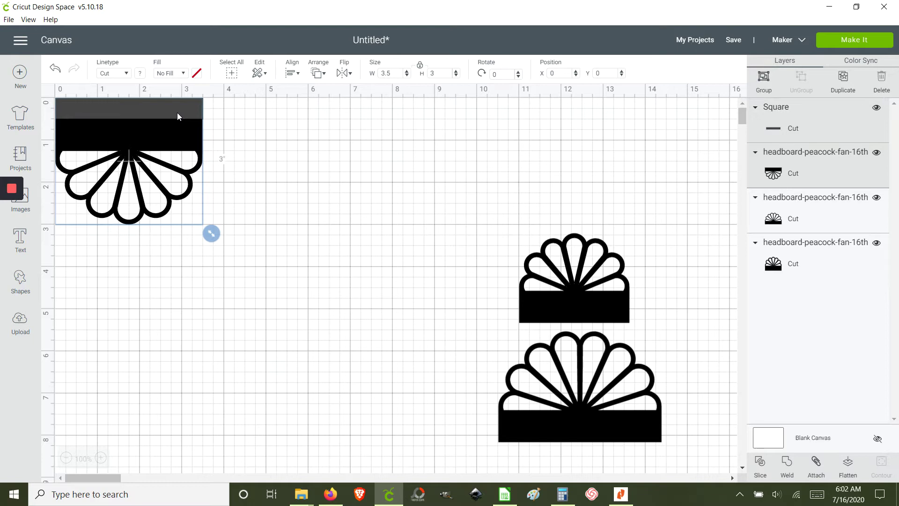
right_click(178, 116)
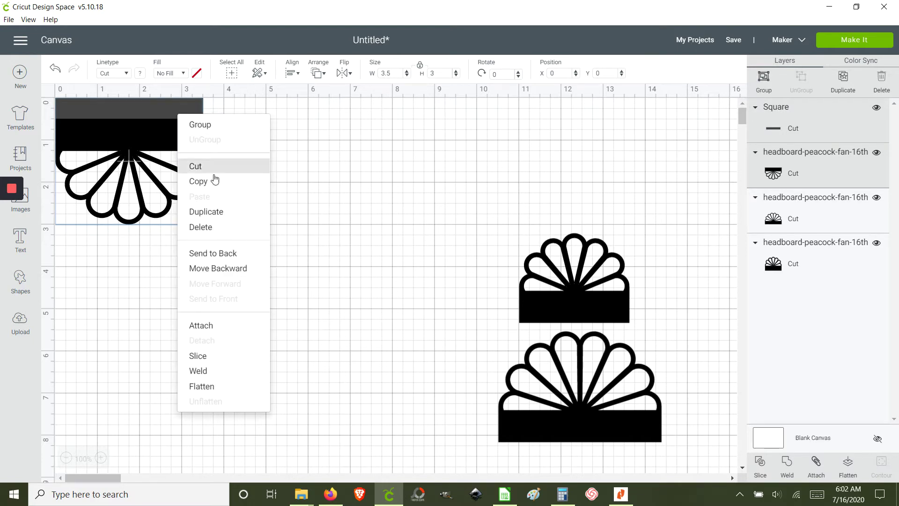
click(216, 373)
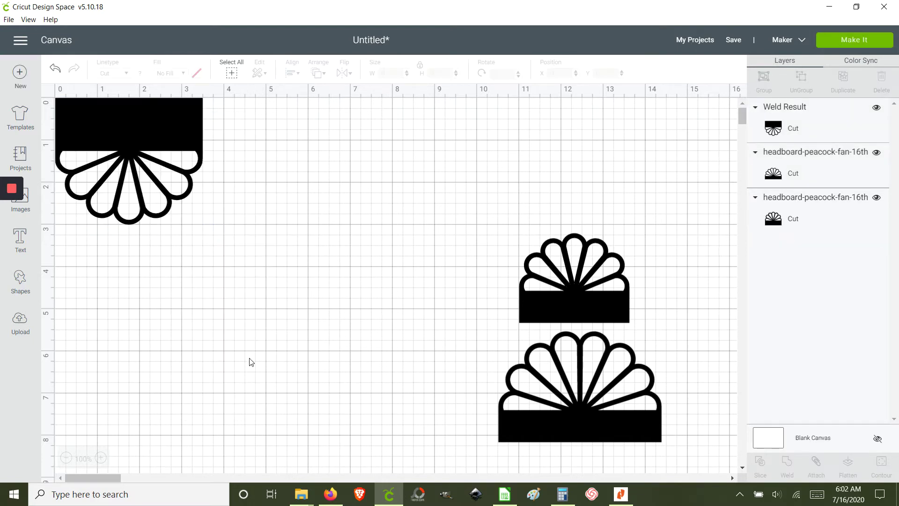
Step: Move the welded headboard away from the canvas corner and rotate it 180 degrees so the fan points upward
drag(187, 142, 255, 228)
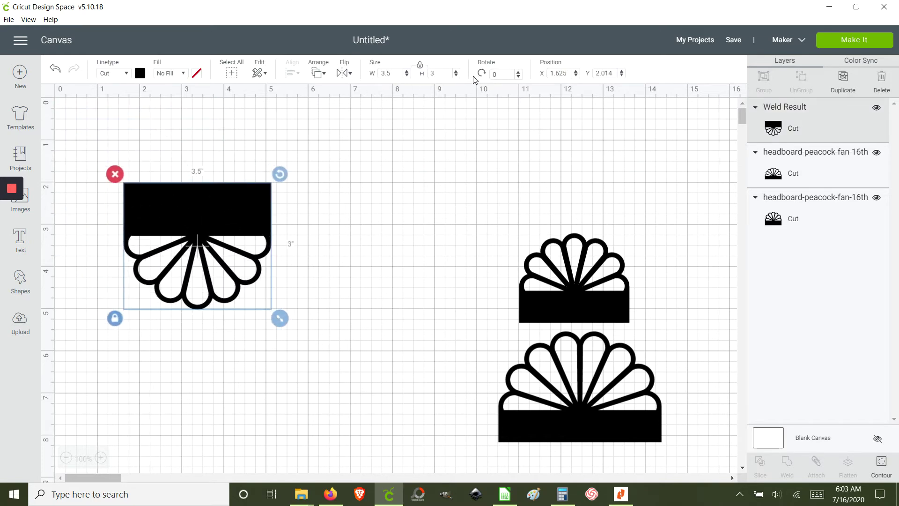
double_click(496, 74)
text(180)
key(Return)
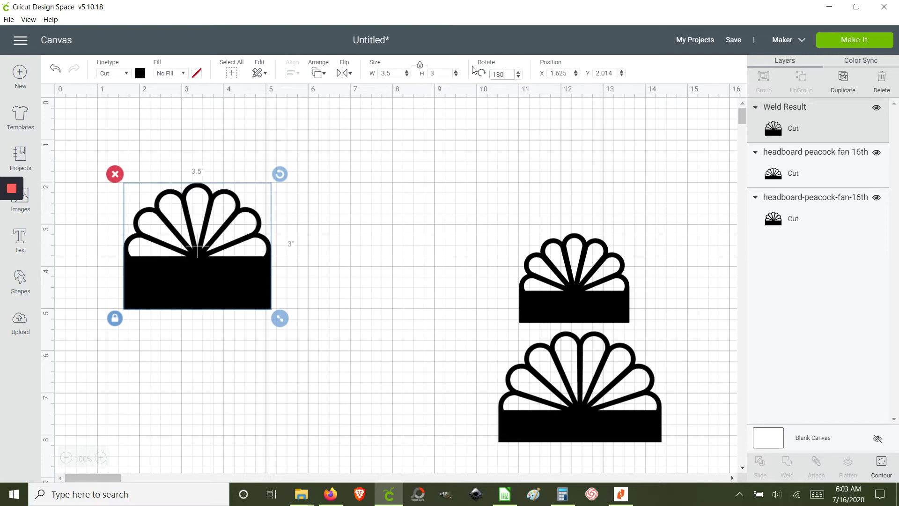
click(347, 294)
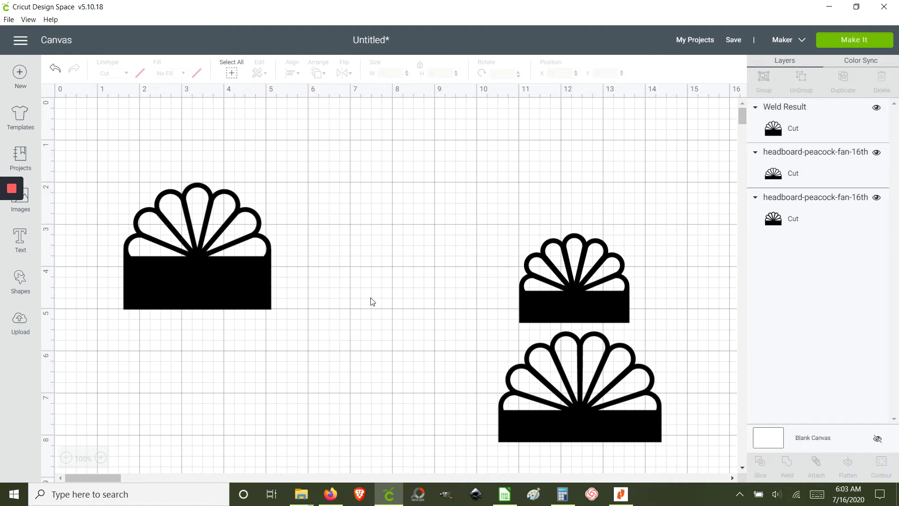
Step: Duplicate the welded headboard and arrange the two versions apart, with the copy above the original
click(228, 290)
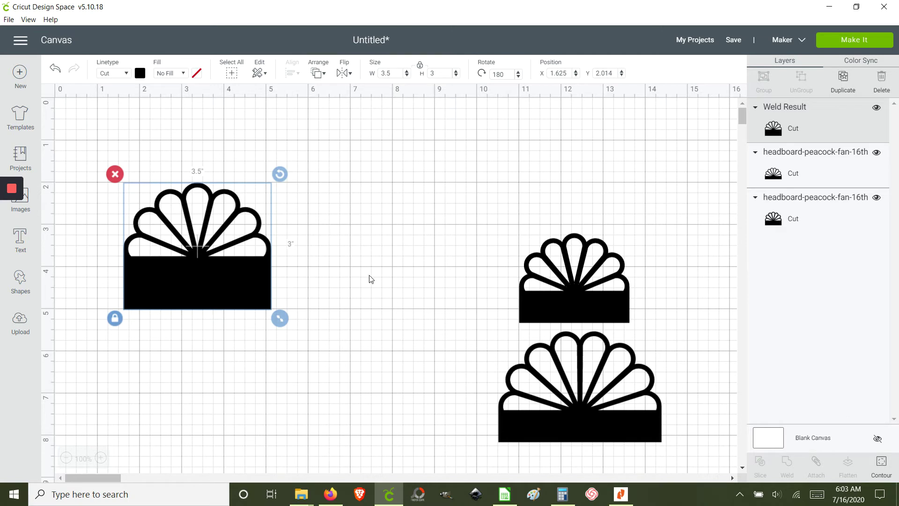
click(843, 83)
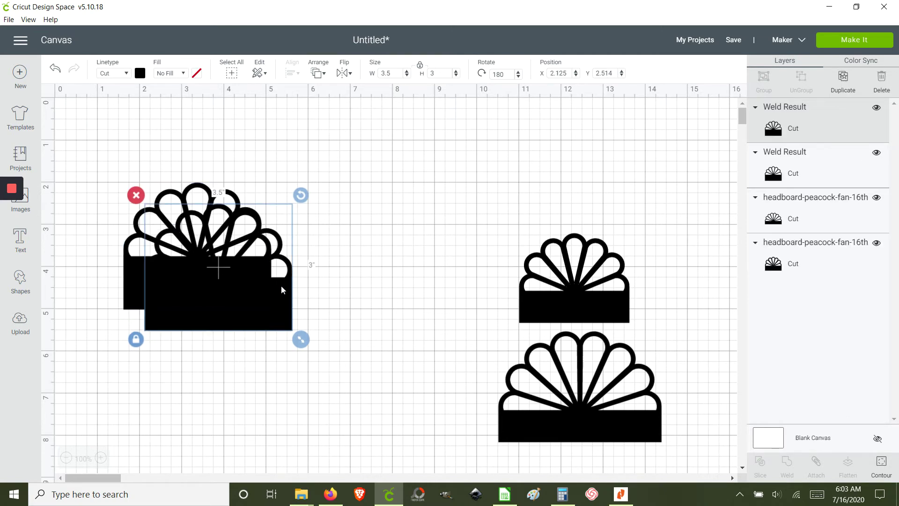
drag(281, 285, 451, 258)
drag(232, 302, 223, 380)
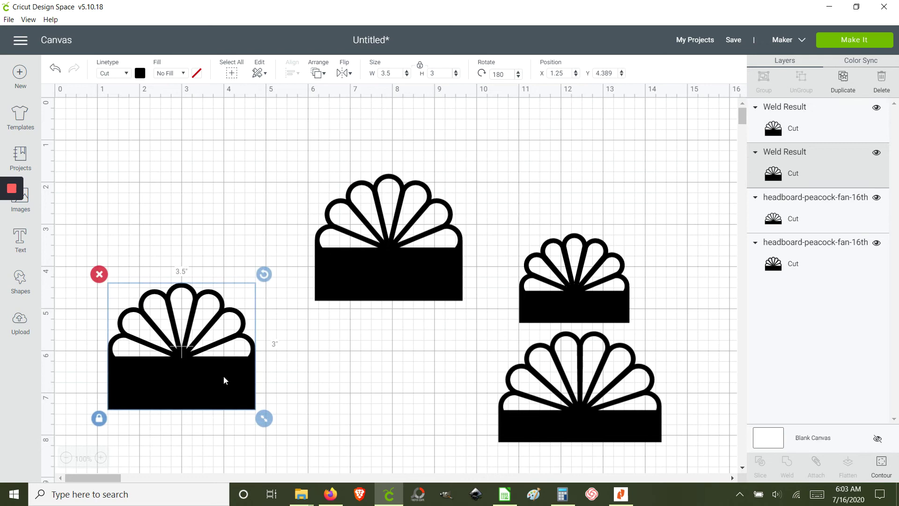
drag(369, 279, 242, 235)
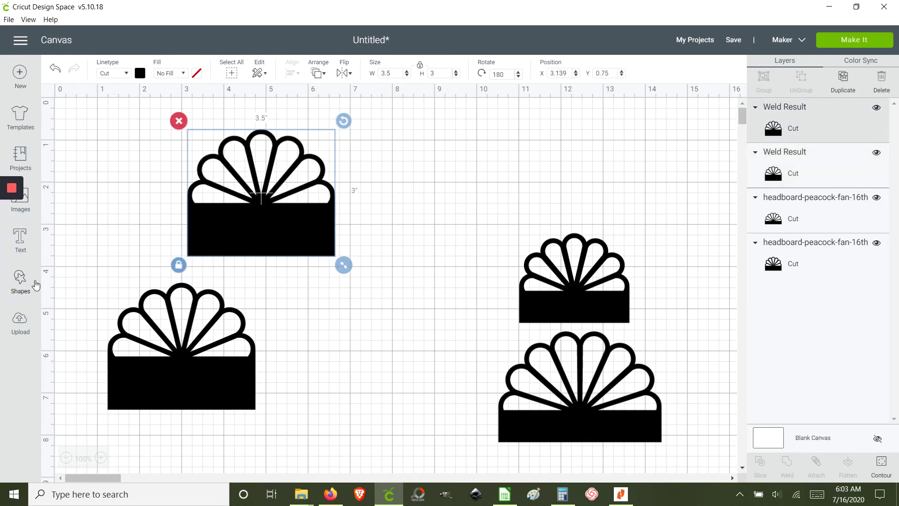
Step: Add another square beside the welded headboards and resize it to a strip 3.5 inches wide by 0.25 inch high
click(20, 280)
click(67, 199)
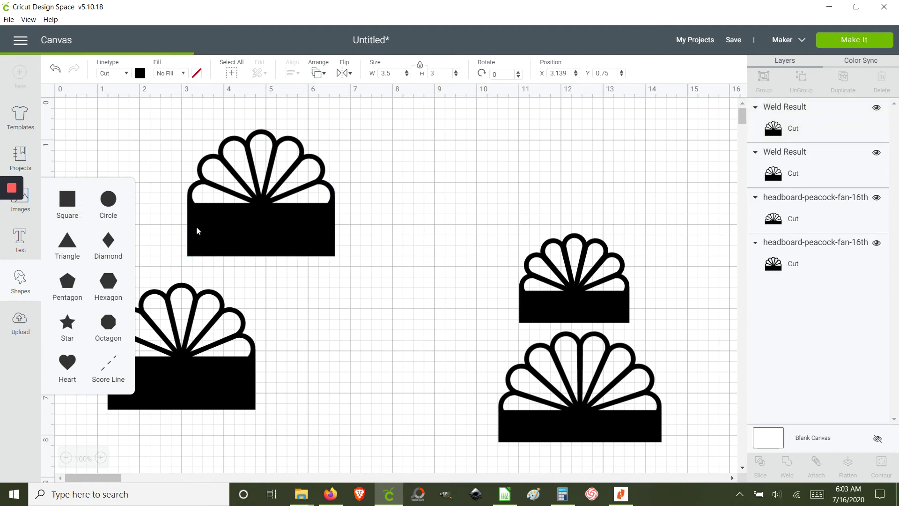
drag(263, 267, 415, 306)
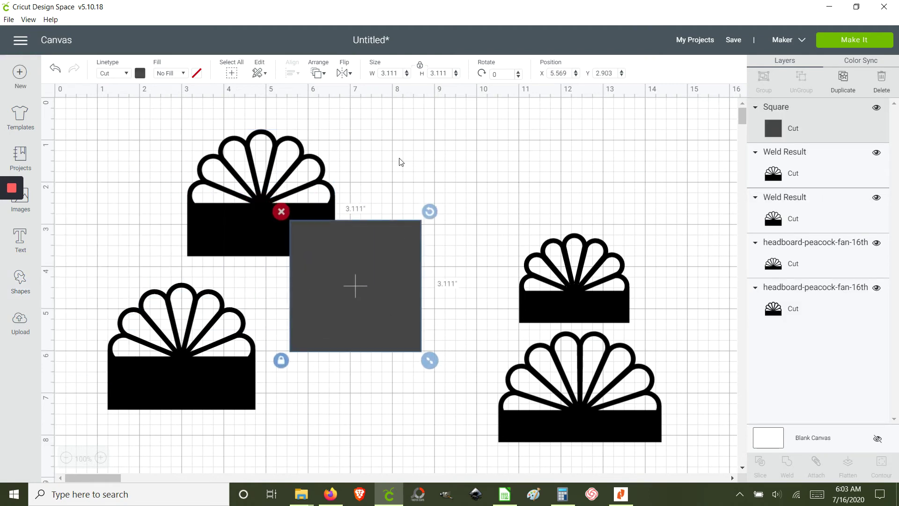
double_click(393, 73)
text(.5)
key(Return)
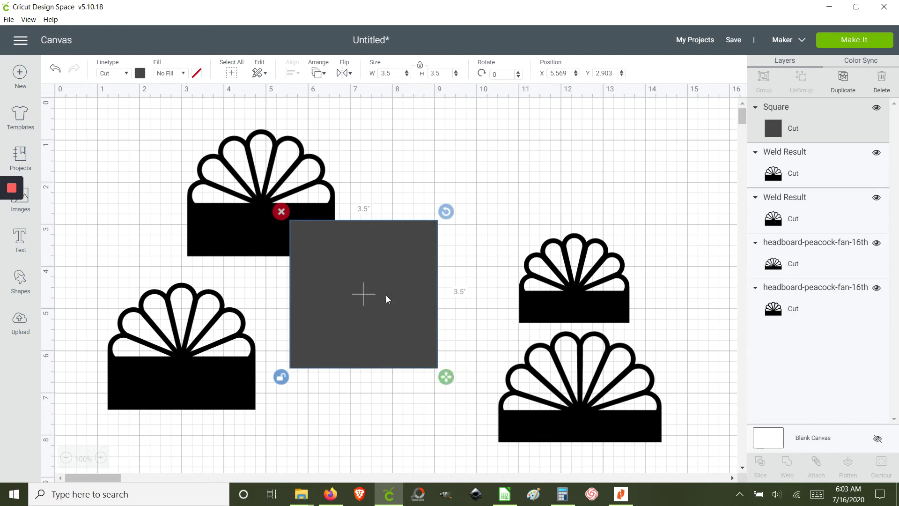
click(274, 238)
click(378, 243)
click(435, 73)
key(BackSpace)
key(Return)
Step: Set the upper welded headboard's rotation to 0 degrees and move it flush into the canvas's origin corner
drag(246, 208, 177, 201)
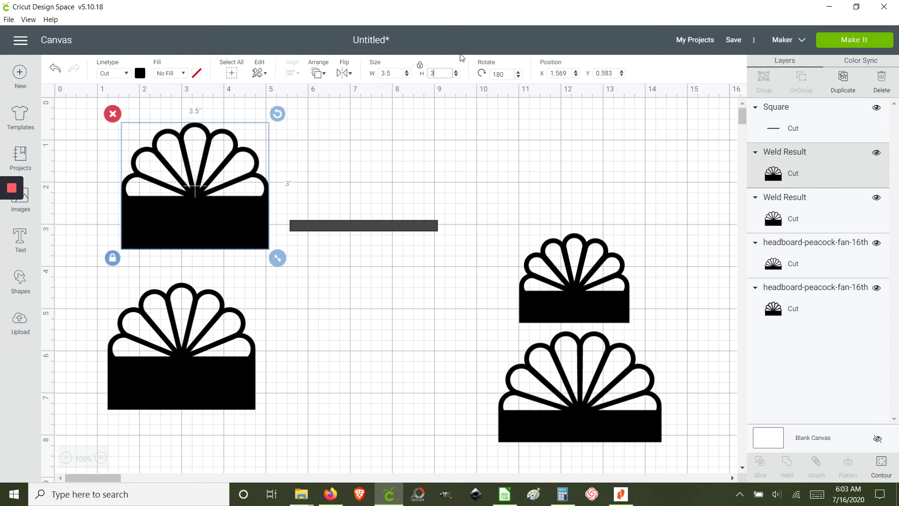
drag(227, 169, 227, 170)
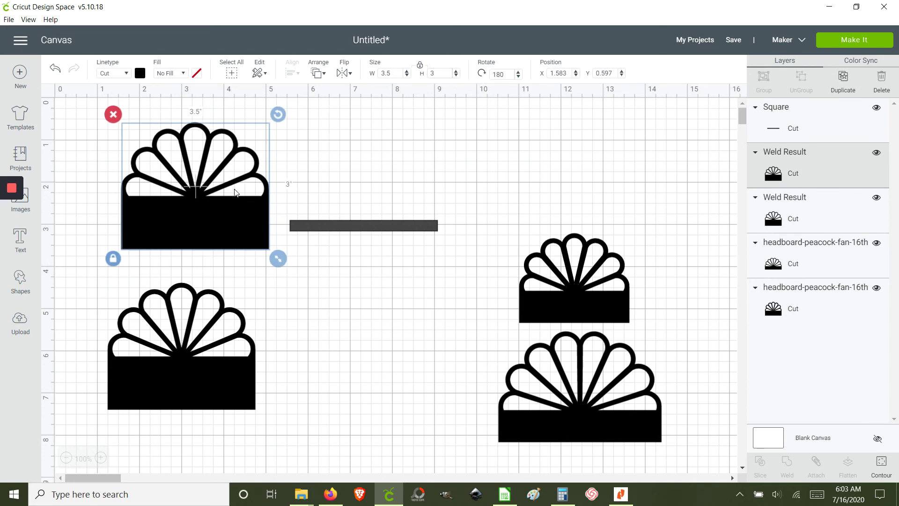
double_click(500, 73)
text(0)
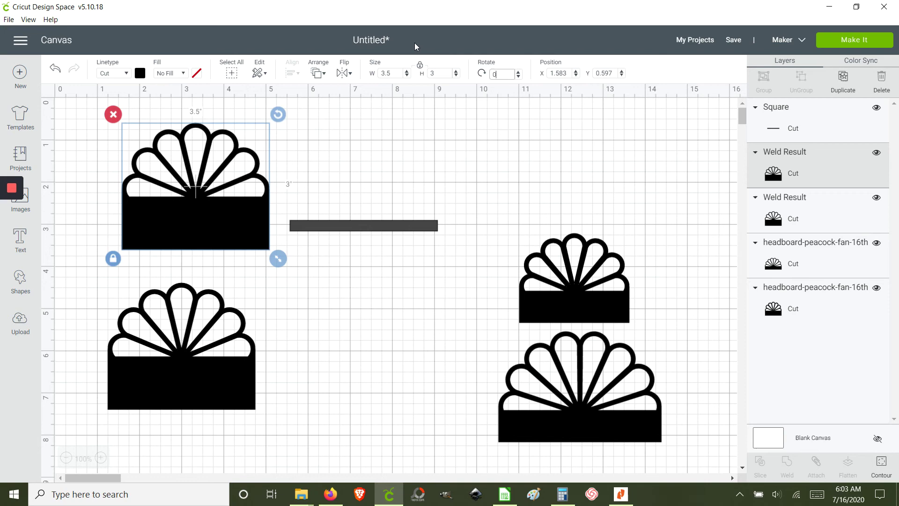
key(Return)
drag(194, 167, 128, 142)
Step: Move the thin strip onto the outer edge of the upside-down headboard's base and set its position to X 0, Y 0
click(401, 222)
drag(400, 221, 162, 108)
key(Tab)
text(0)
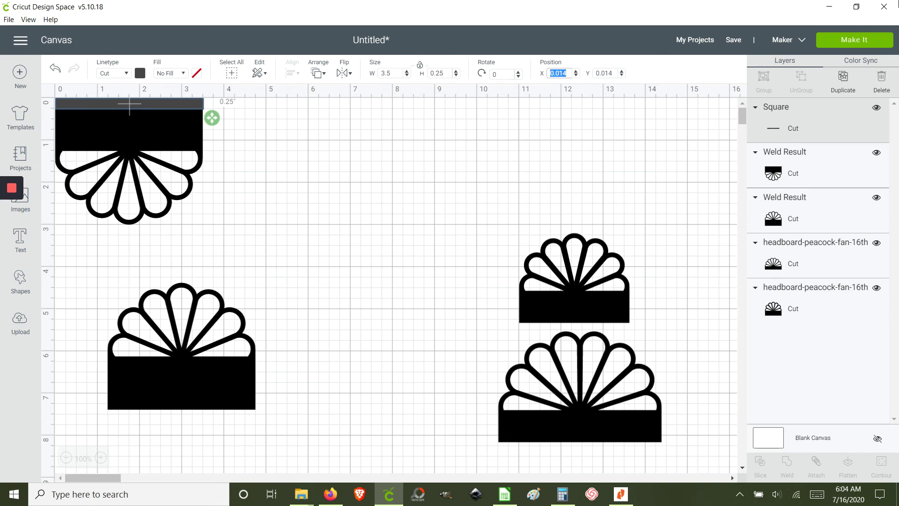
key(Tab)
text(0)
key(Return)
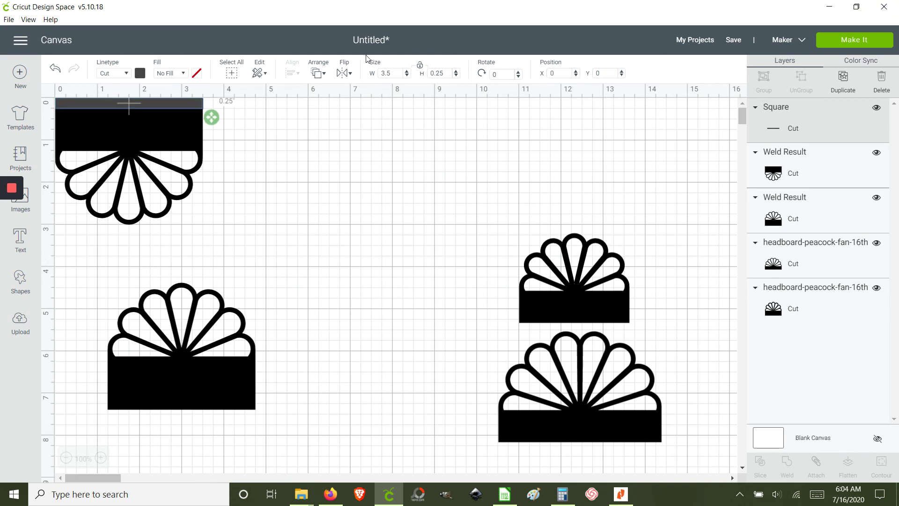
Step: Slice the thin strip out of the upside-down headboard's base
shift+click(166, 128)
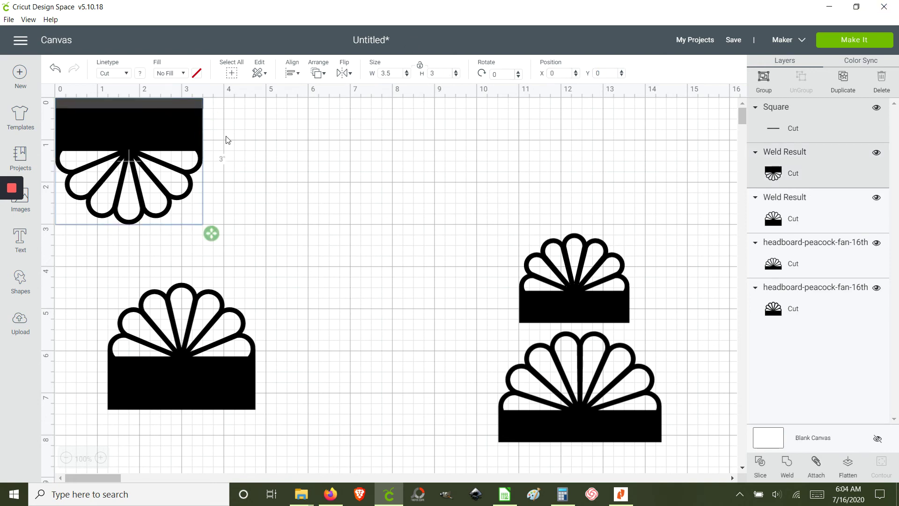
right_click(176, 125)
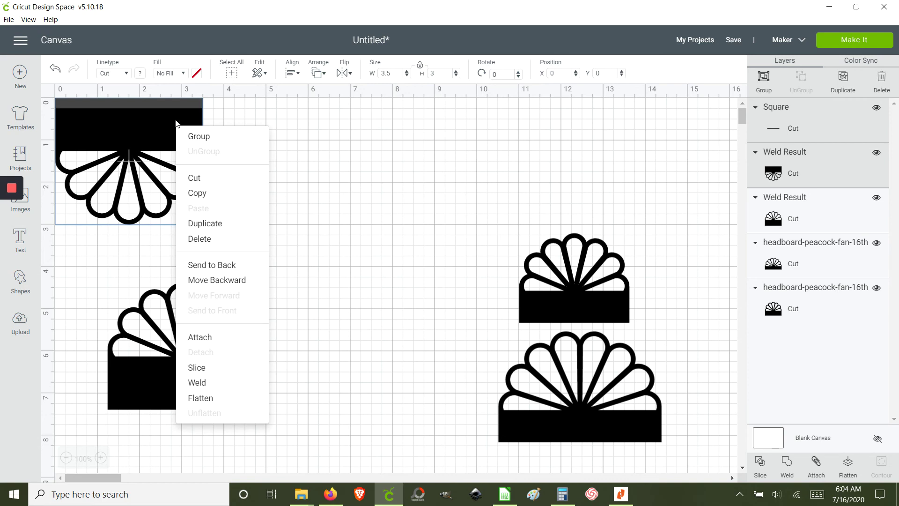
click(228, 368)
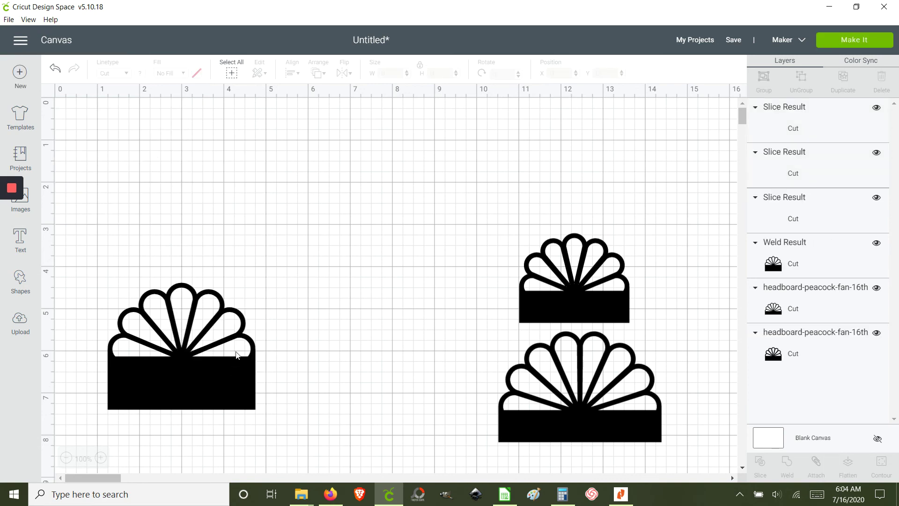
Step: Pull the sliced headboard away from the cut-off pieces and delete both leftover thin strips
drag(174, 146, 306, 220)
click(162, 104)
drag(189, 121, 186, 125)
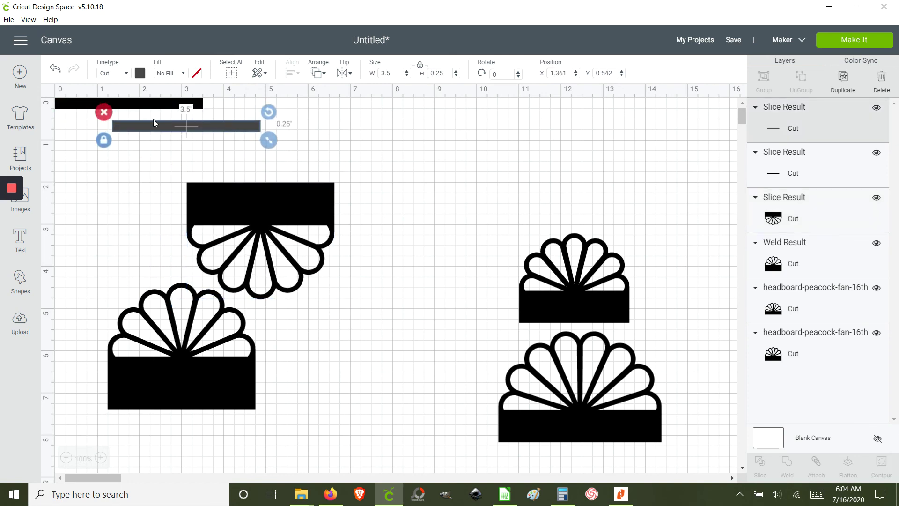
drag(114, 107, 144, 125)
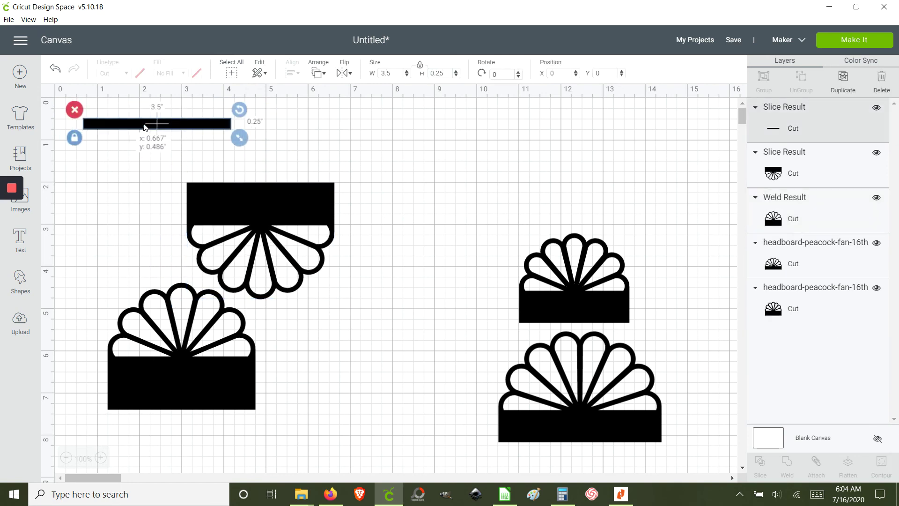
click(74, 110)
Step: Rotate the trimmed headboard to 180 degrees and place it beside the taller welded headboard, roughly level at the base
drag(225, 209, 248, 208)
click(500, 73)
text(180)
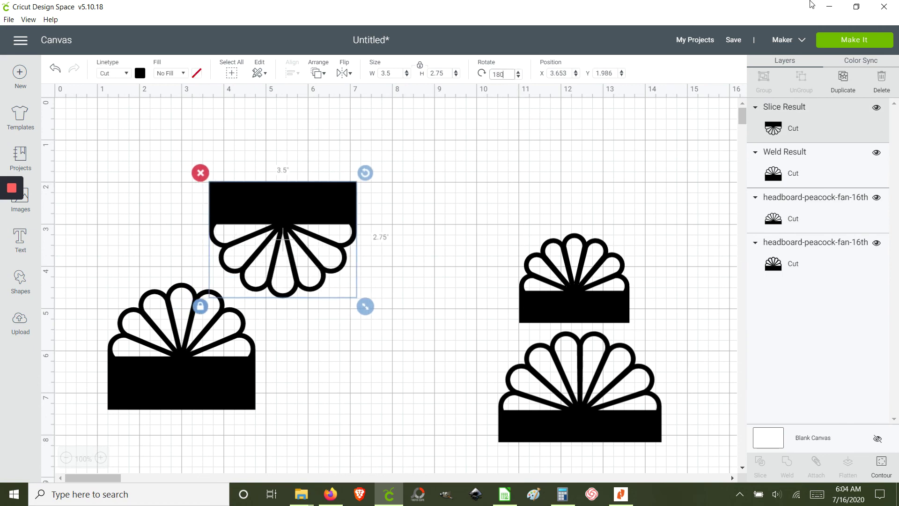
key(Return)
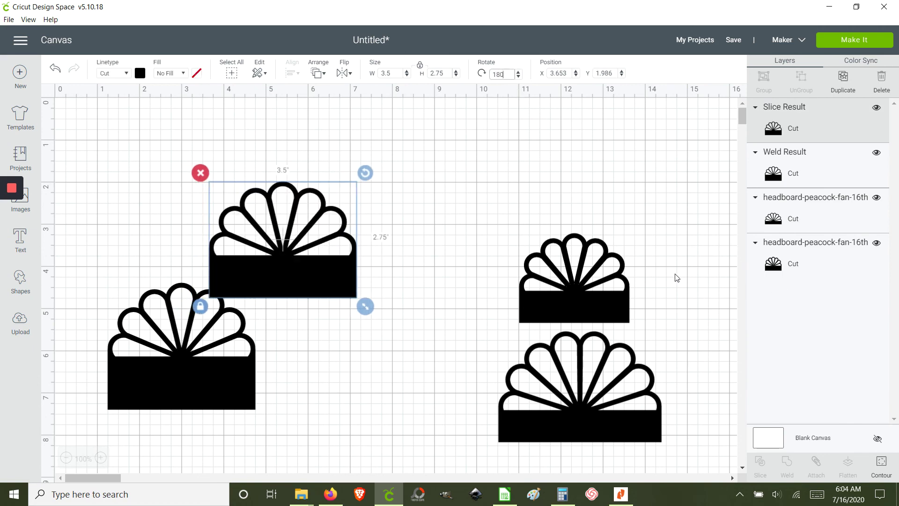
drag(274, 286, 335, 391)
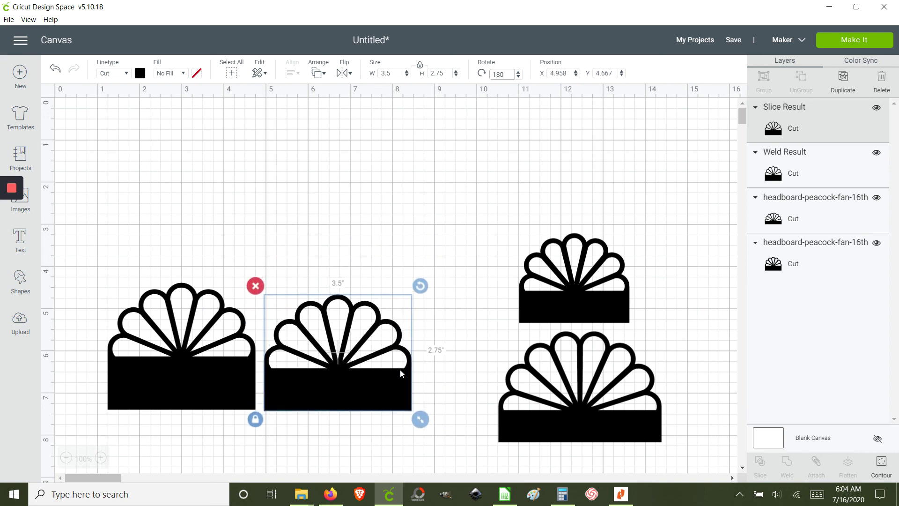
click(426, 195)
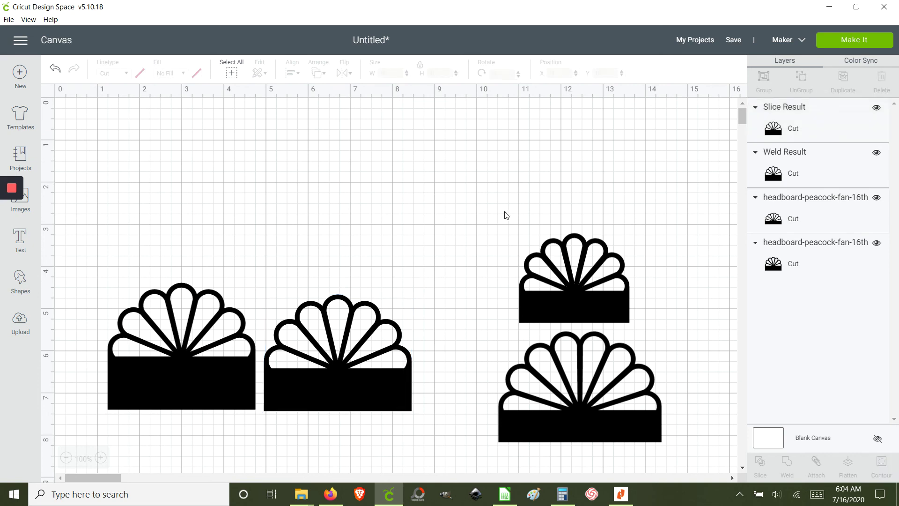